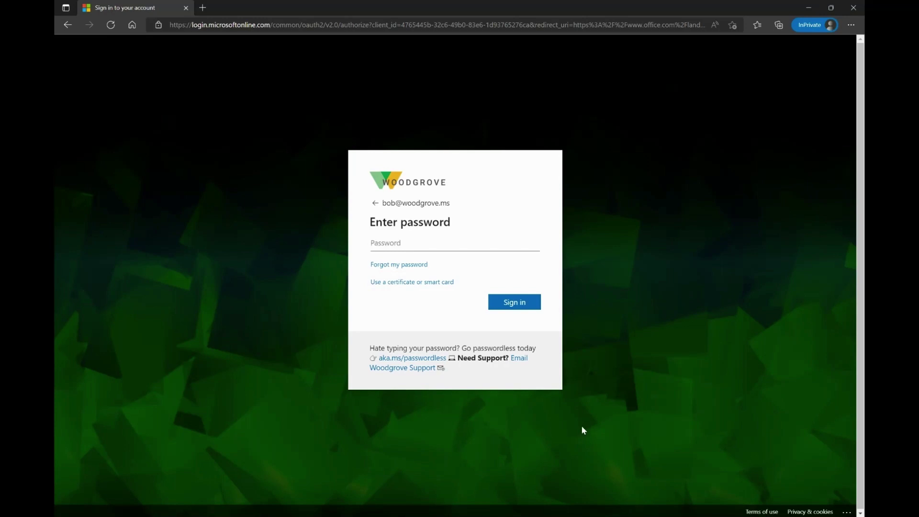
- Reveal the failed sign-in's troubleshooting details with error 50058 and its correlation ID
{"action": "left_click", "coordinate": [849, 512]}
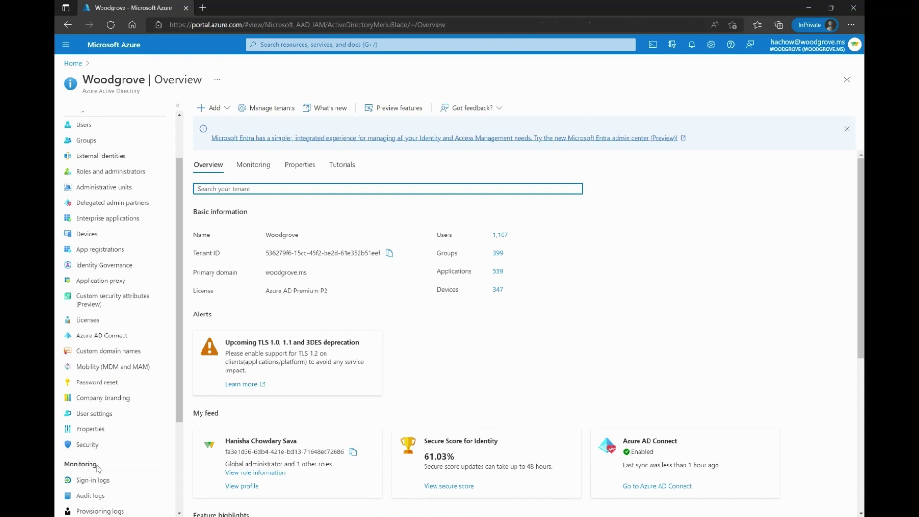
- Add a Correlation ID filter to the sign-in logs using the pasted ID b632a5b1-97bd-44a6-8c8d-3b2bd8ea70e6
{"action": "left_click", "coordinate": [102, 481]}
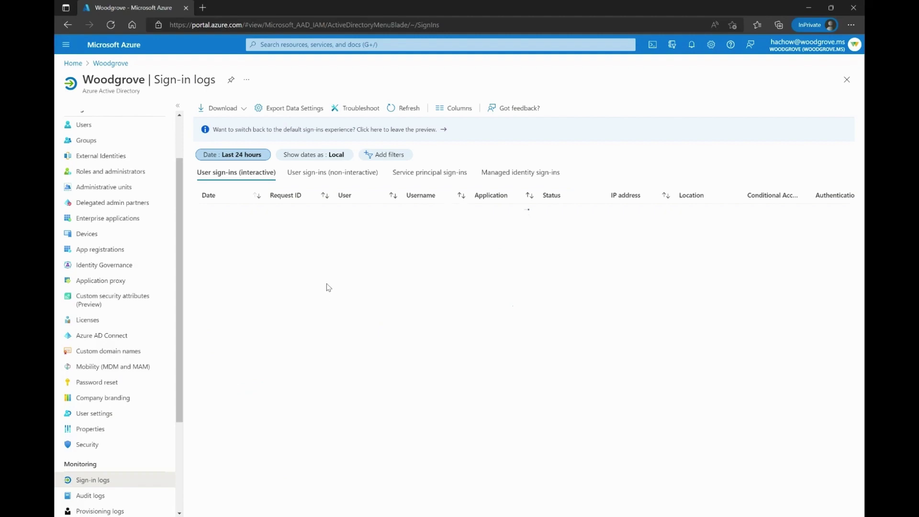
{"action": "left_click", "coordinate": [393, 156]}
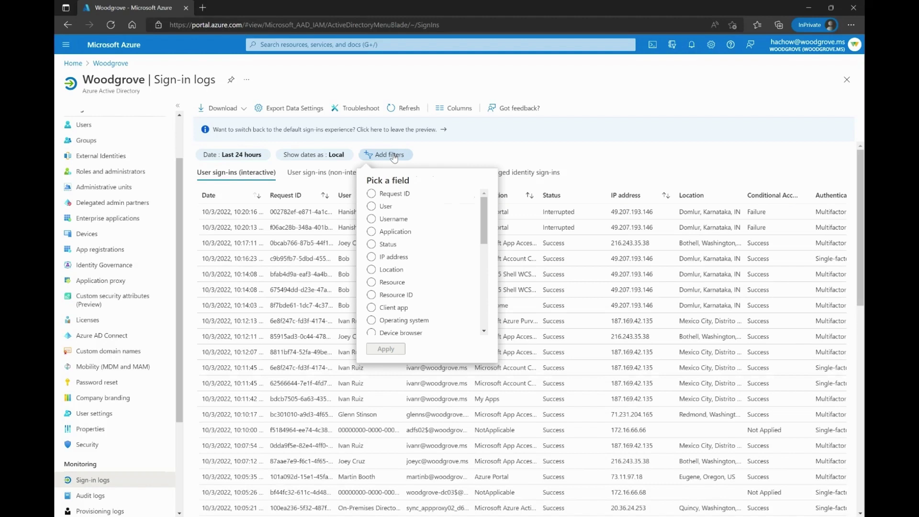
{"action": "scroll", "coordinate": [403, 316], "scroll_direction": "down", "scroll_amount": 1}
{"action": "left_click", "coordinate": [401, 328]}
{"action": "left_click", "coordinate": [386, 349]}
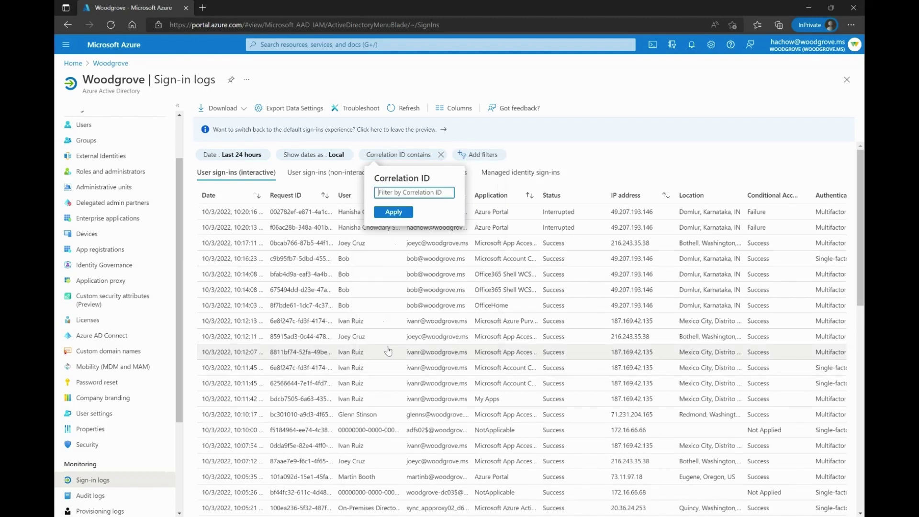
{"action": "key", "text": "ctrl+v"}
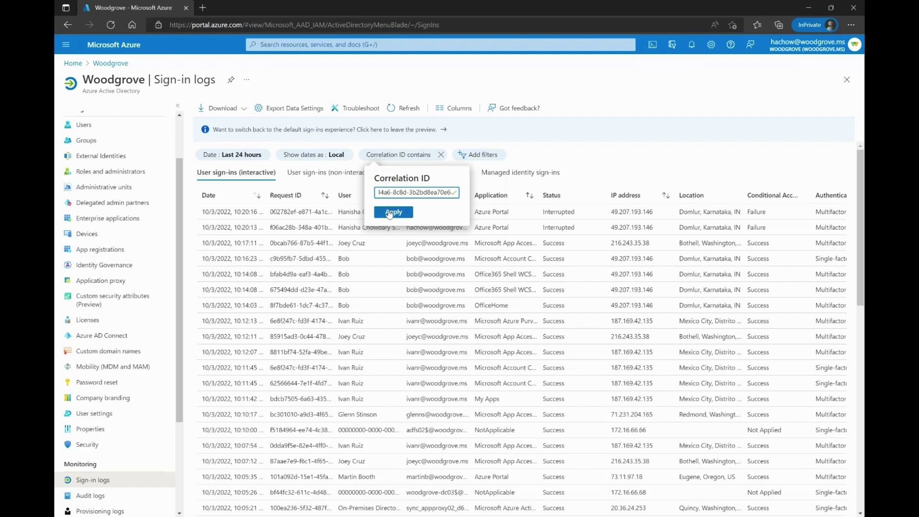
{"action": "left_click", "coordinate": [392, 212]}
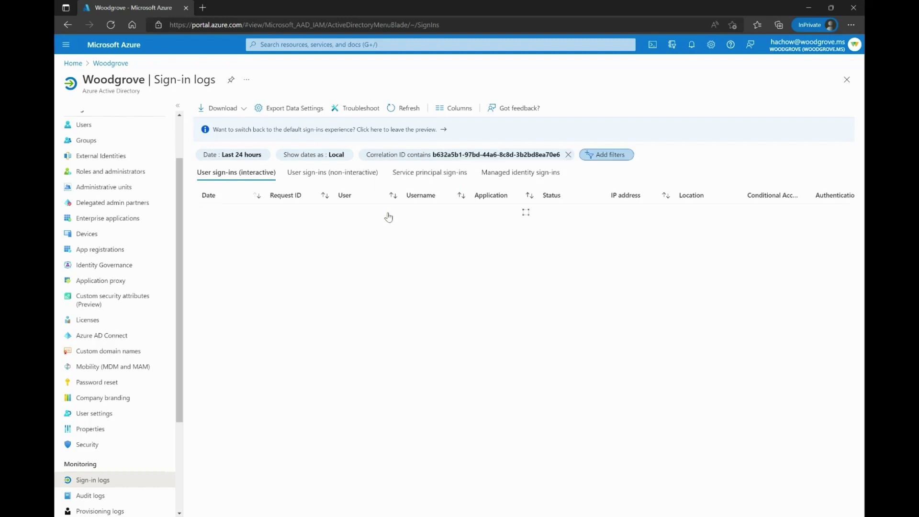
- Open Bob's matching sign-in and search its Conditional Access policies for 'CAP'
{"action": "left_click", "coordinate": [392, 216]}
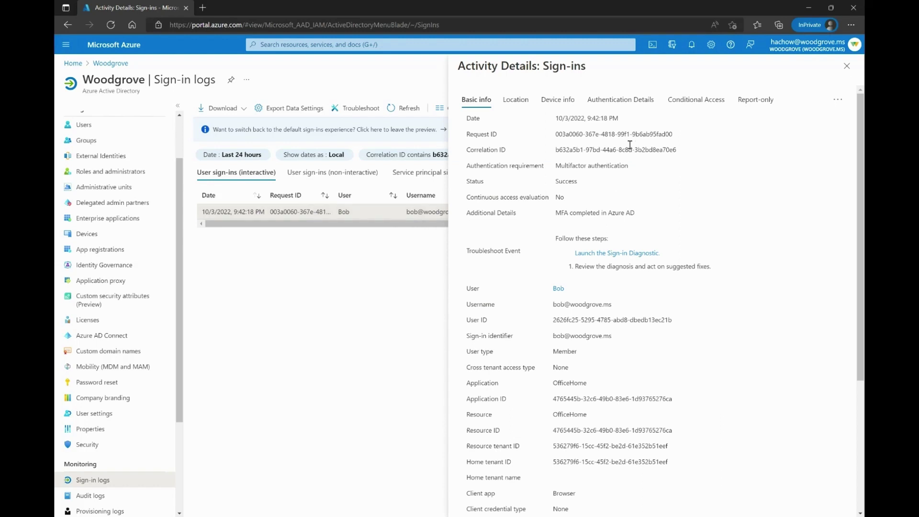
{"action": "left_click", "coordinate": [688, 101]}
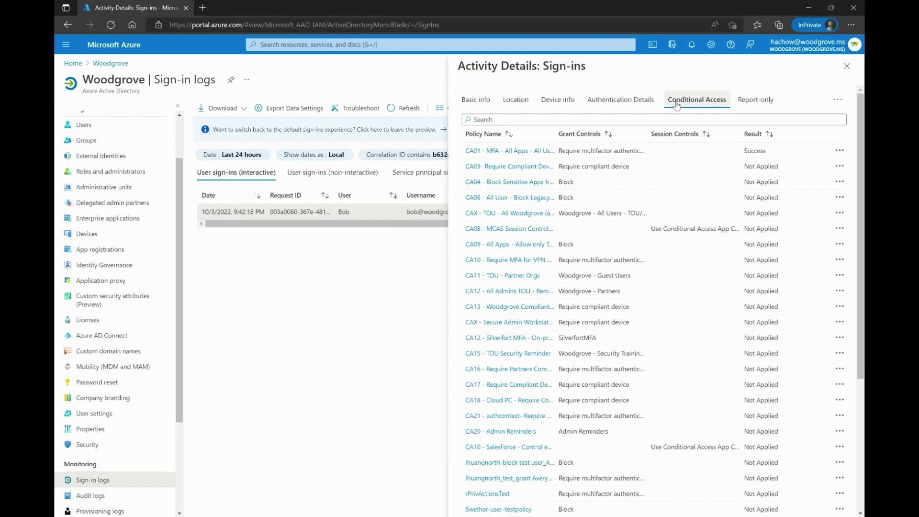
{"action": "left_click", "coordinate": [521, 118]}
{"action": "type", "text": "c"}
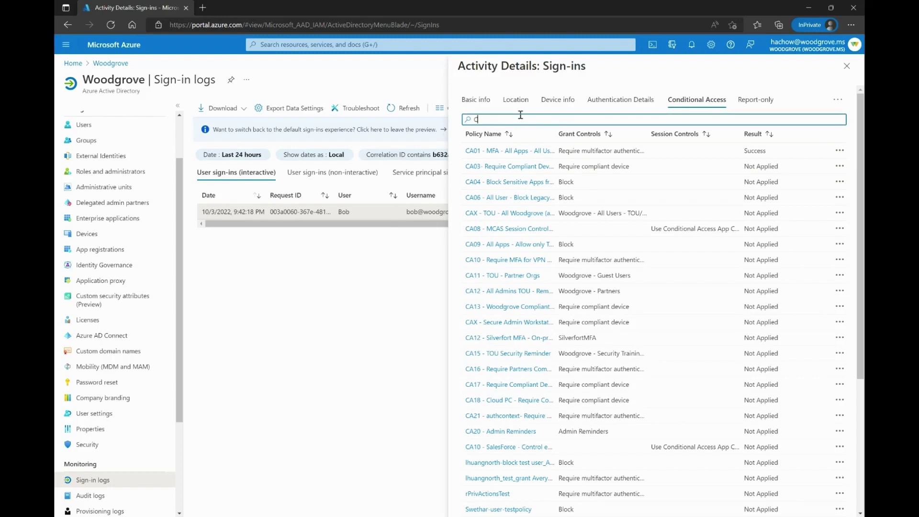
{"action": "type", "text": "CAP"}
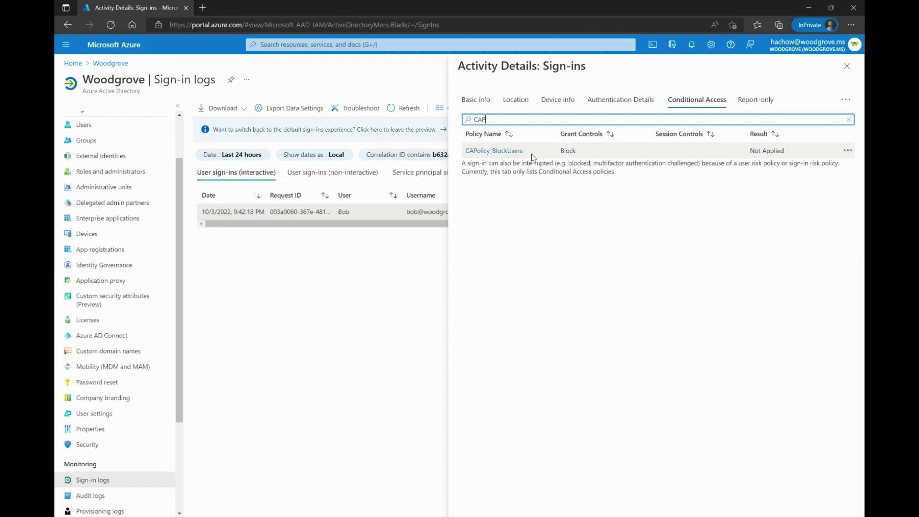
- Show CAPolicy_BlockUsers' evaluation details and expand the user assignment to see why it wasn't matched
{"action": "left_click", "coordinate": [848, 152]}
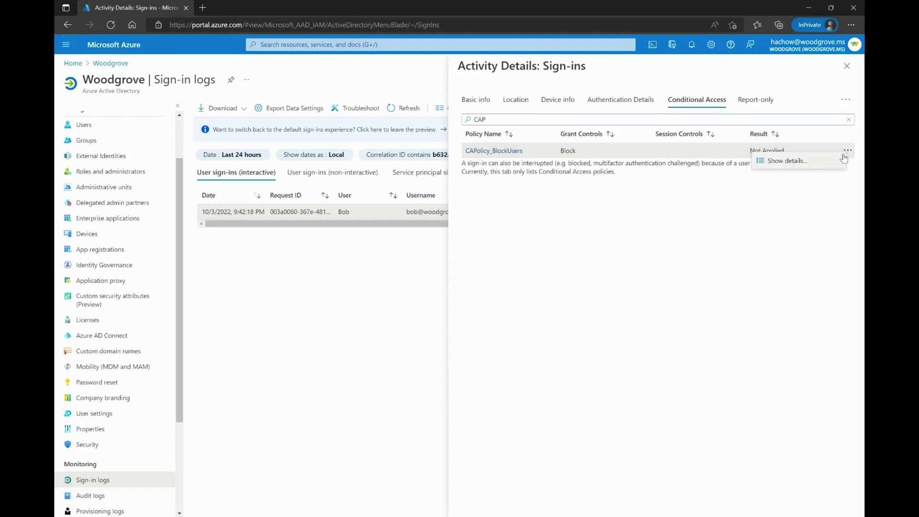
{"action": "left_click", "coordinate": [829, 162]}
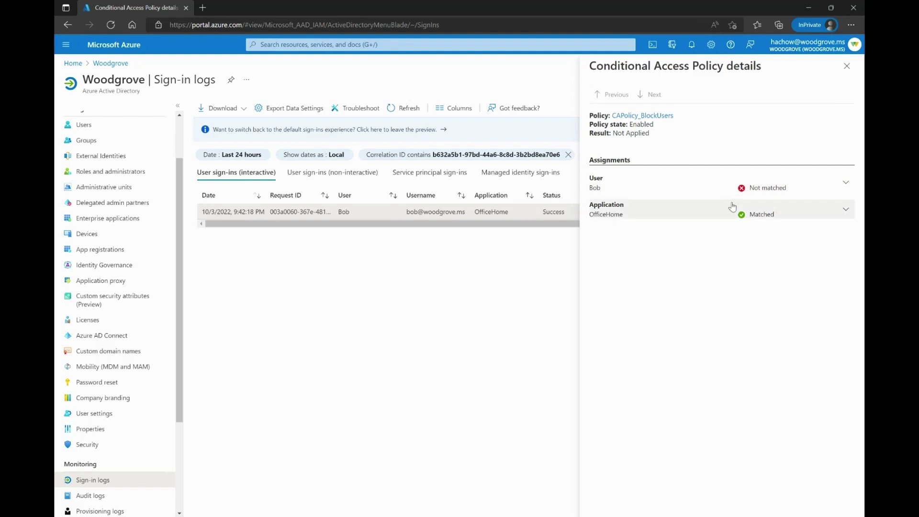
{"action": "left_click", "coordinate": [846, 184]}
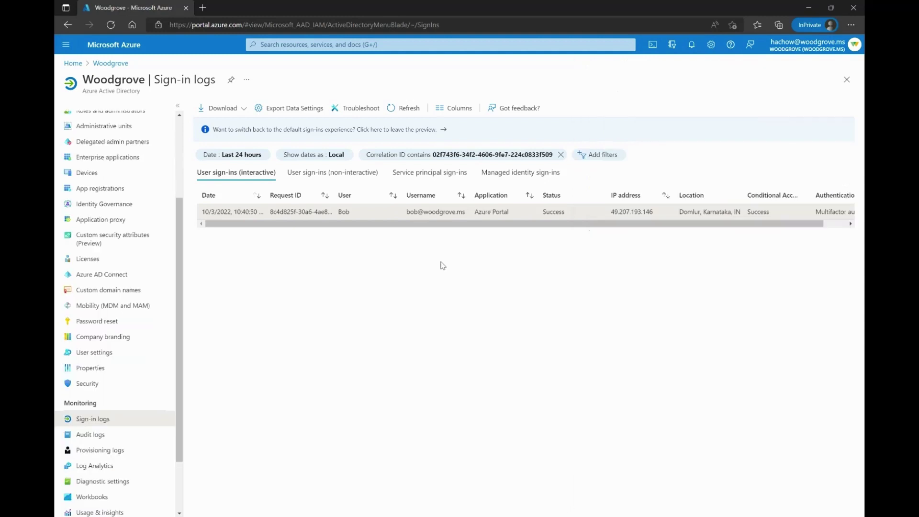
- Open the second sign-in's details and find CAPolicy_BlockUsers by searching 'CAP'
{"action": "left_click", "coordinate": [436, 213]}
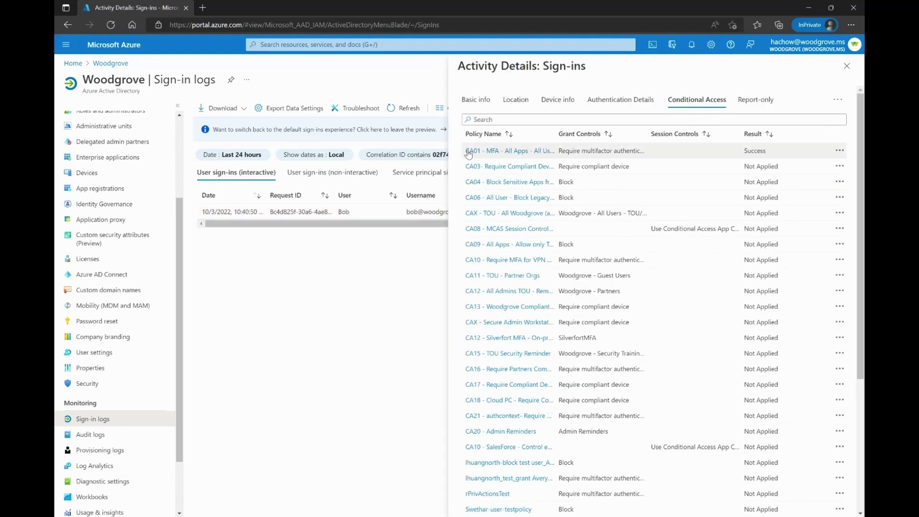
{"action": "left_click", "coordinate": [485, 119]}
{"action": "type", "text": "c"}
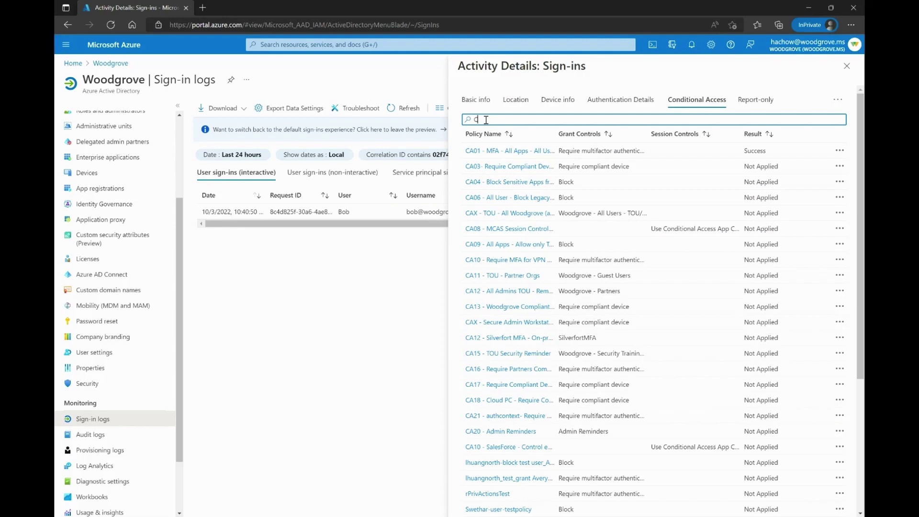
{"action": "type", "text": "AP"}
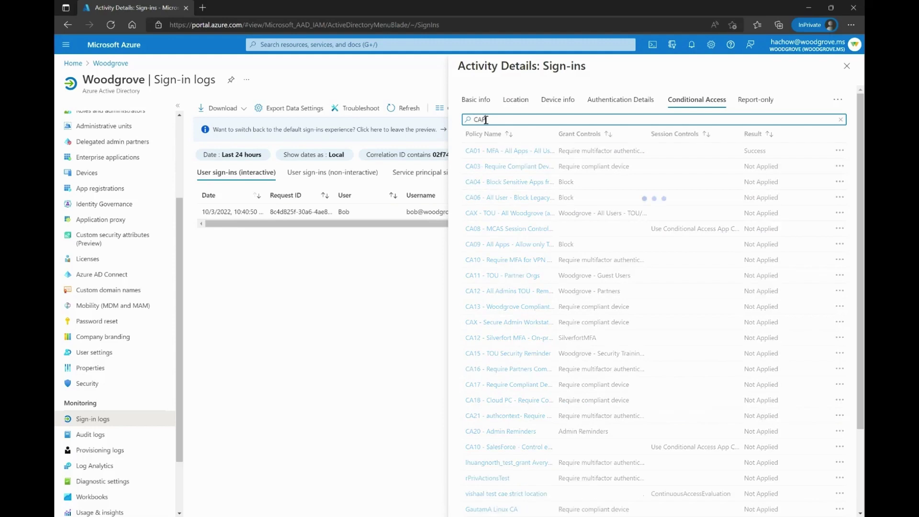
{"action": "left_click", "coordinate": [497, 158]}
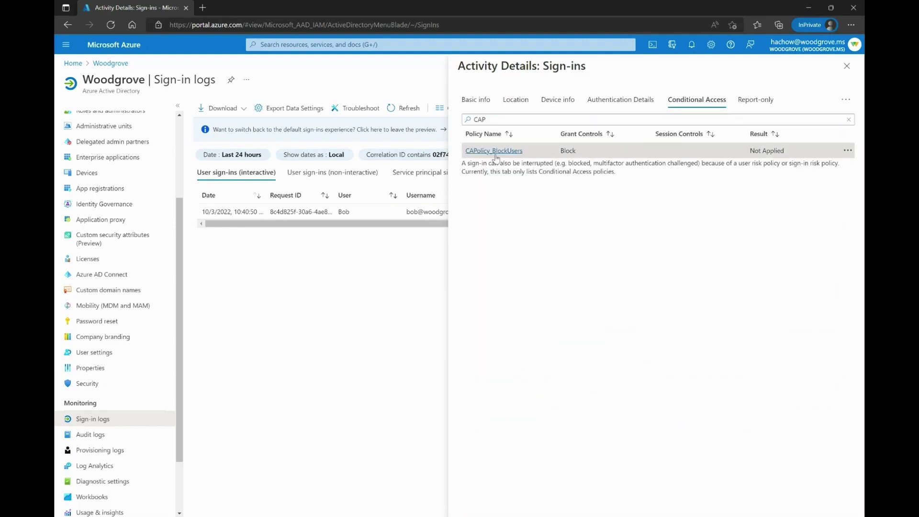
- Show CAPolicy_BlockUsers' details and expand the Azure Portal application assignment, marked Not included
{"action": "left_click", "coordinate": [848, 151]}
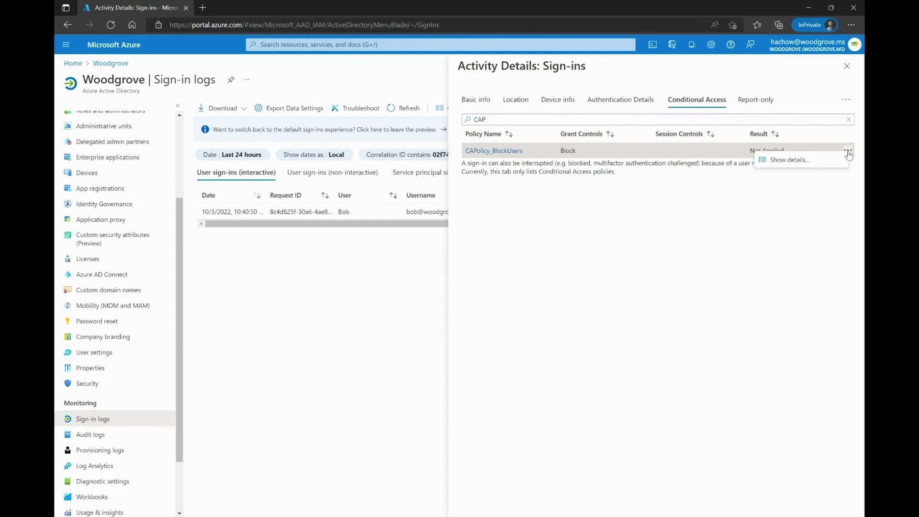
{"action": "left_click", "coordinate": [790, 160]}
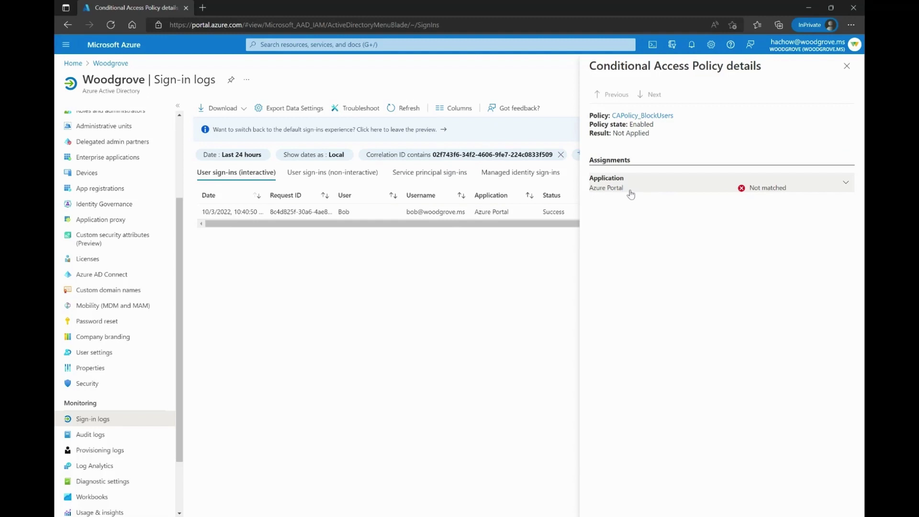
{"action": "left_click", "coordinate": [765, 193]}
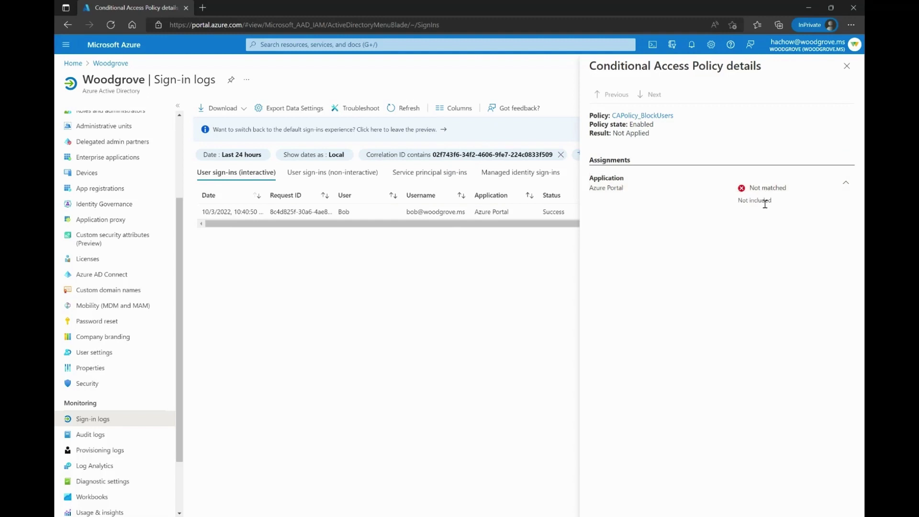